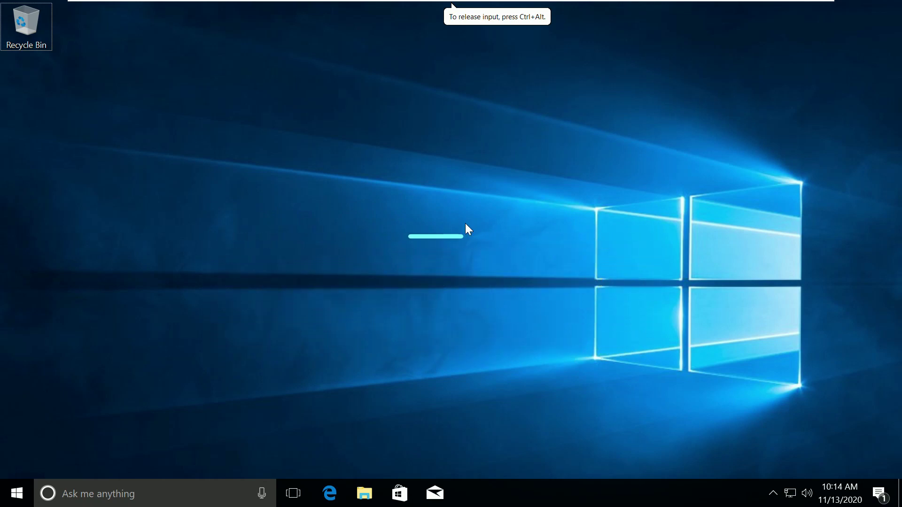
# Open File Explorer with Win+E, showing Quick access and its seven frequent folders.
pyautogui.press('super+e')
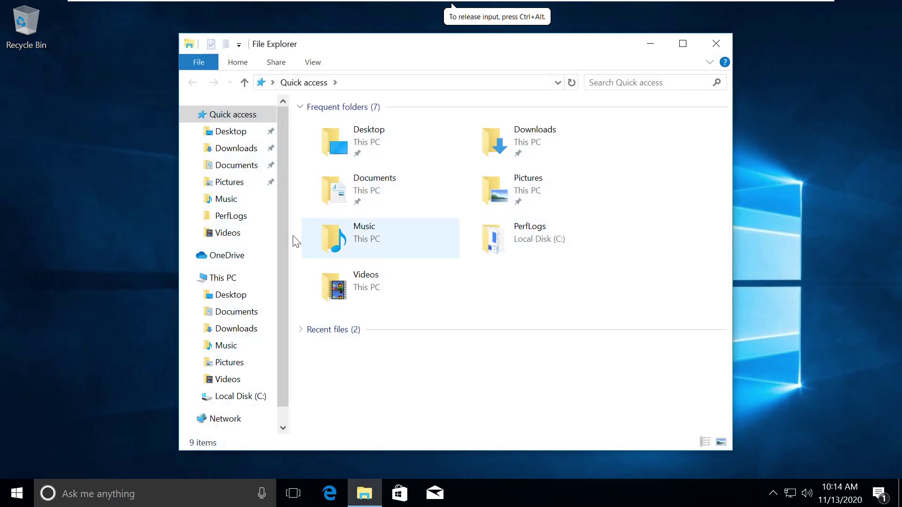
# Preview the Analytics Stats image in Pictures, then close the viewer.
pyautogui.click(230, 182)
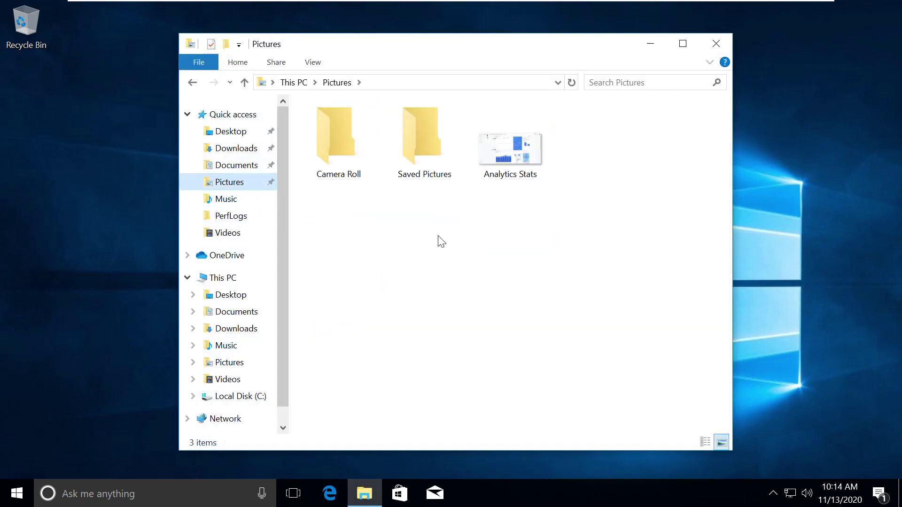
pyautogui.doubleClick(515, 148)
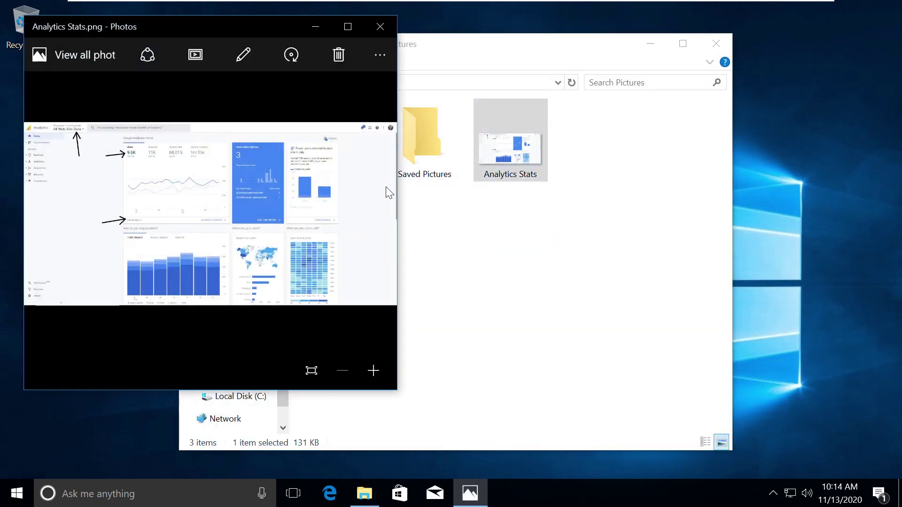
pyautogui.click(380, 26)
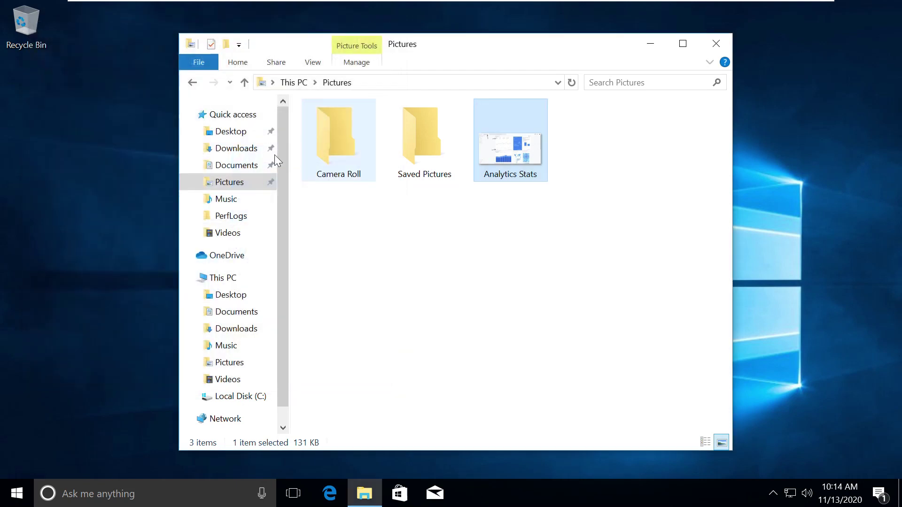
# Delete the Transaction details - PayPal PDF from the Documents folder.
pyautogui.click(220, 167)
pyautogui.click(363, 132)
pyautogui.rightClick(360, 128)
pyautogui.click(318, 175)
pyautogui.click(618, 237)
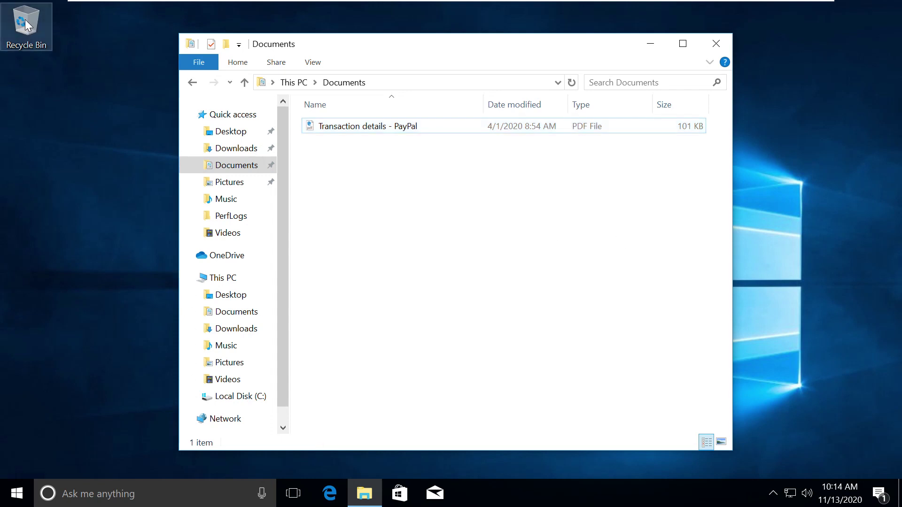
pyautogui.rightClick(324, 124)
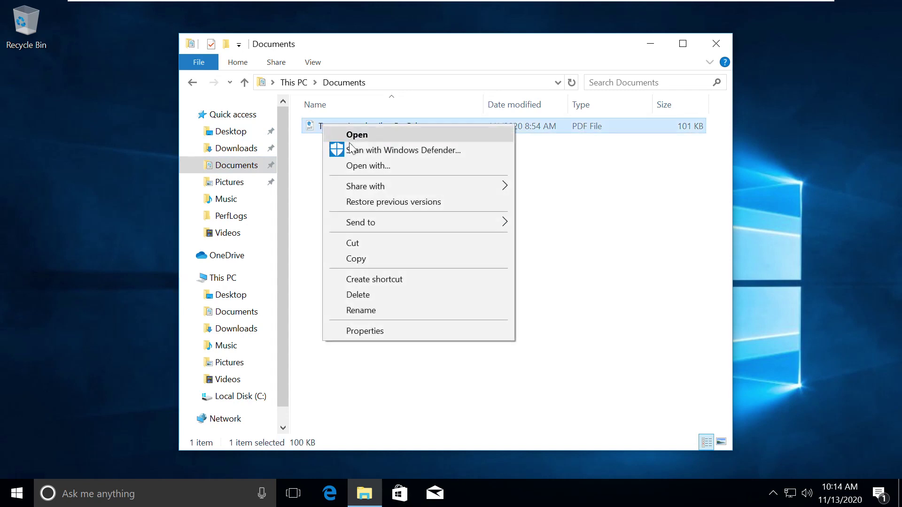
pyautogui.click(366, 294)
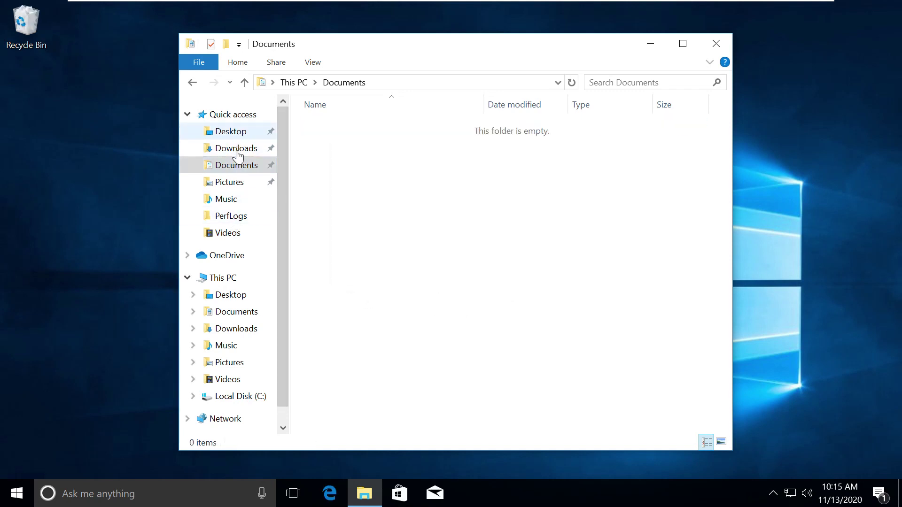
# Delete the Analytics Stats image from Pictures and open the Recycle Bin.
pyautogui.click(231, 183)
pyautogui.rightClick(509, 149)
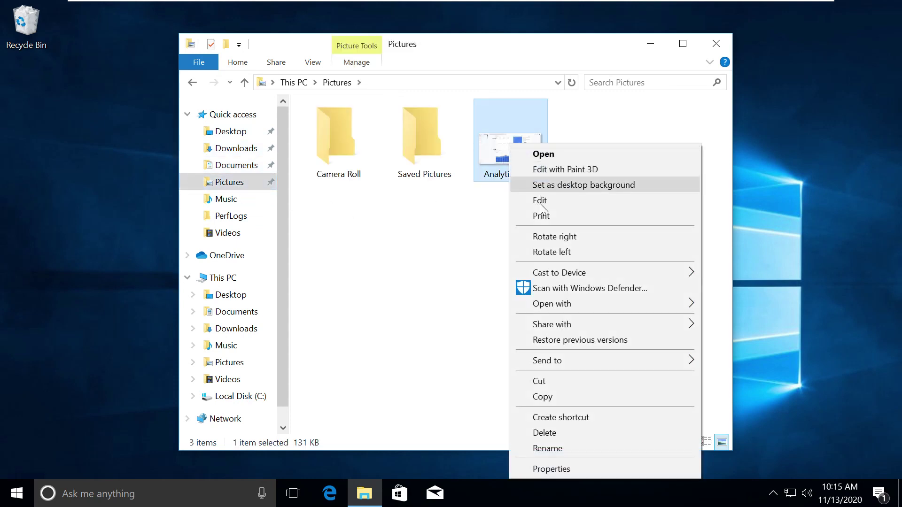
pyautogui.click(550, 437)
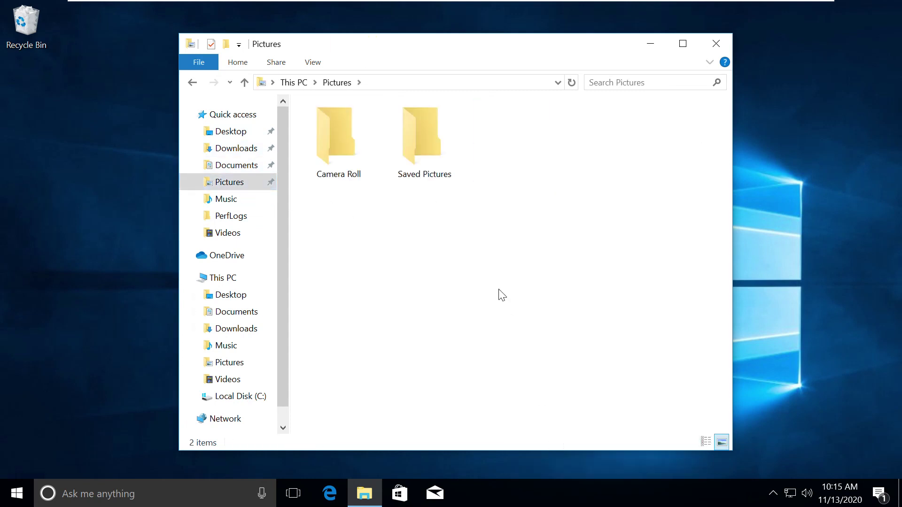
pyautogui.doubleClick(18, 27)
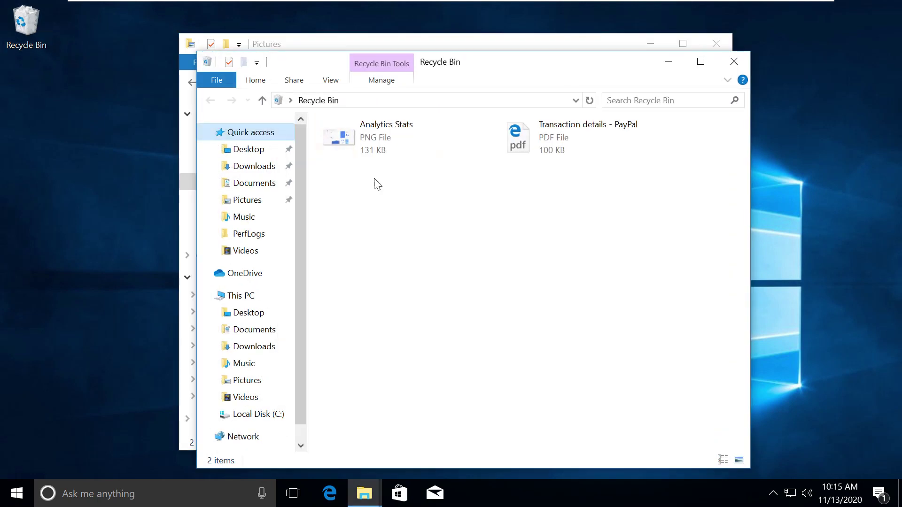
# Select both deleted files and empty the Recycle Bin, confirming permanent deletion.
pyautogui.moveTo(668, 183); pyautogui.dragTo(393, 130)
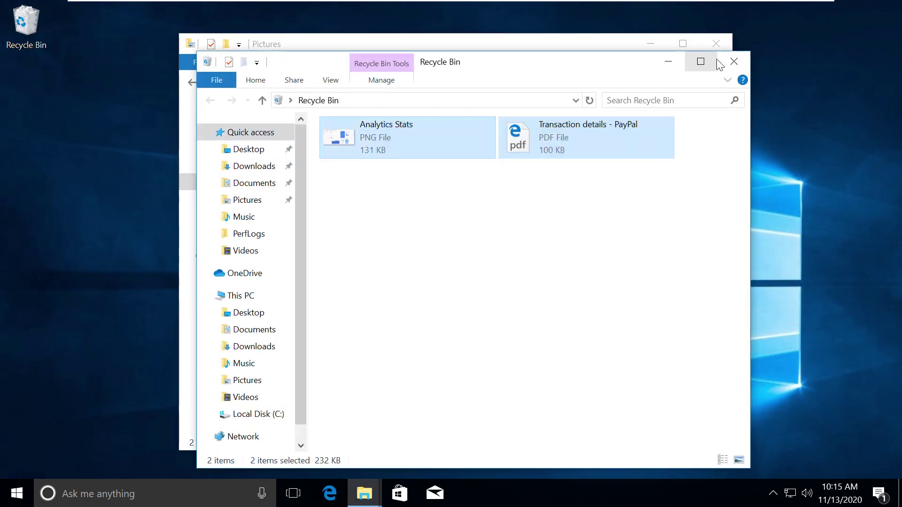
pyautogui.rightClick(25, 21)
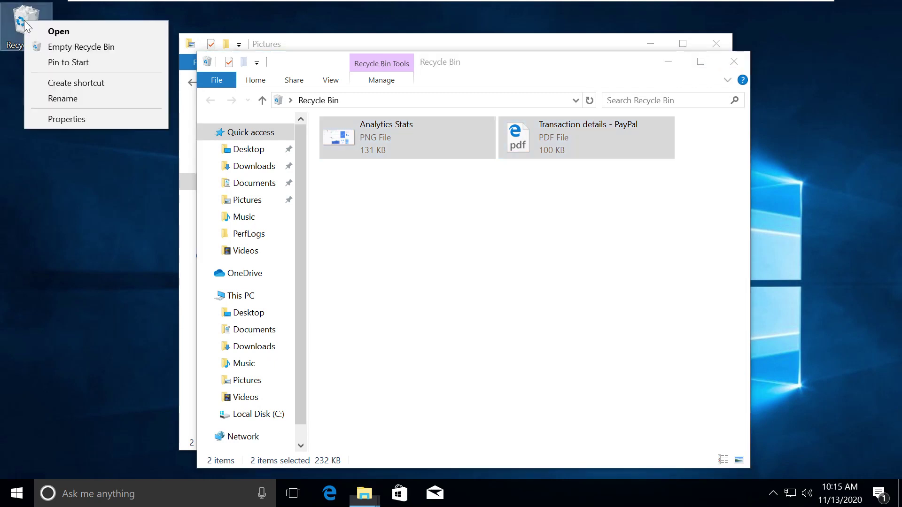
pyautogui.click(53, 47)
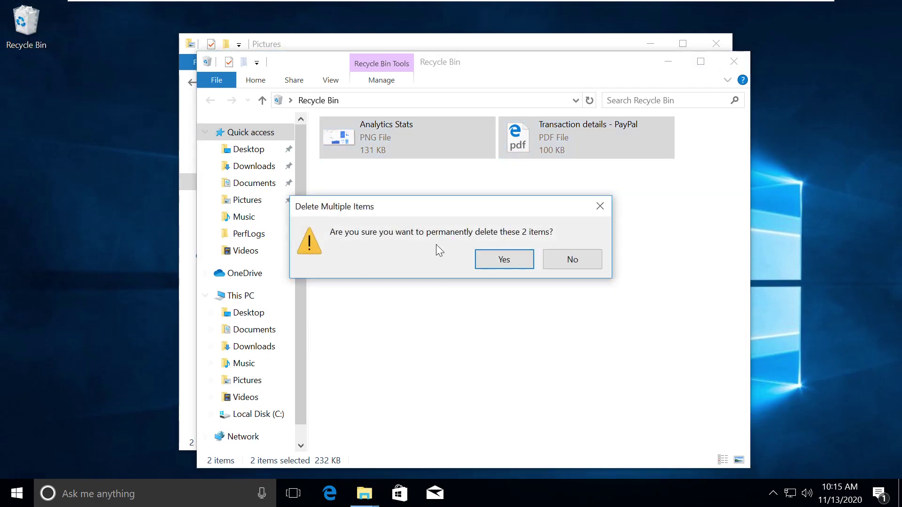
pyautogui.click(500, 260)
# Refresh the now-empty Recycle Bin and close the Recycle Bin and Pictures windows.
pyautogui.rightClick(365, 146)
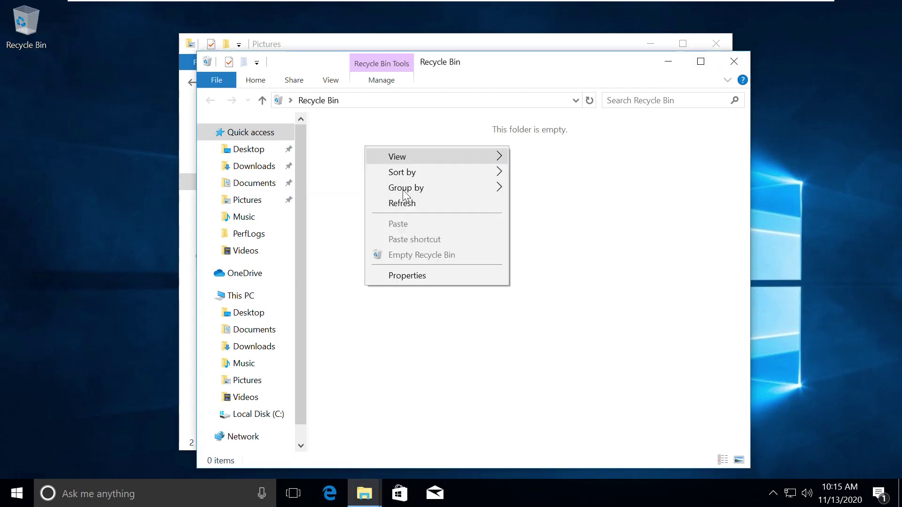
pyautogui.click(420, 203)
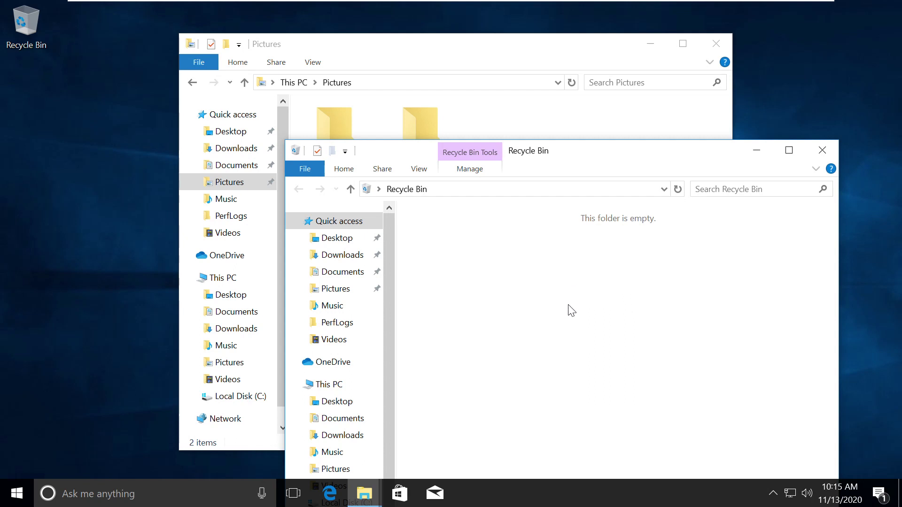
pyautogui.click(820, 155)
pyautogui.click(716, 44)
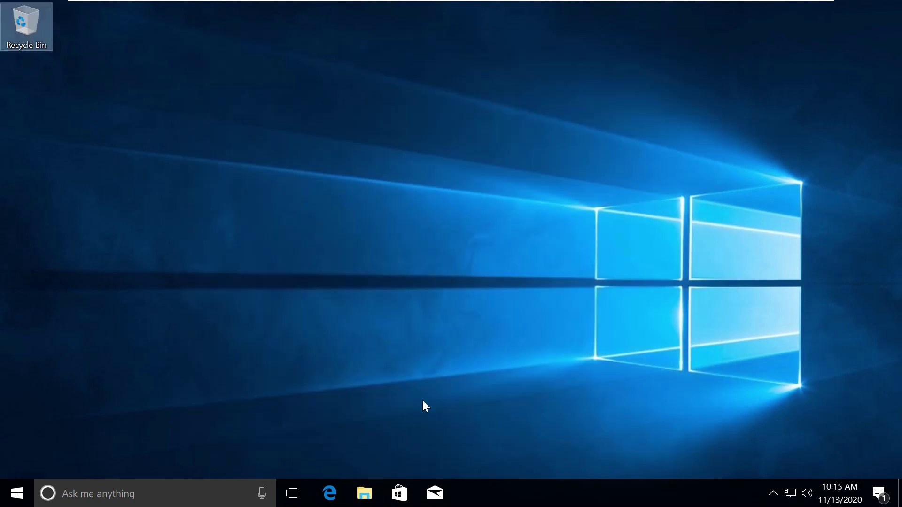
# In Edge, go to recoverit.wondershare.com, then download and run recoverit_setup_full4134.exe for Windows.
pyautogui.click(330, 500)
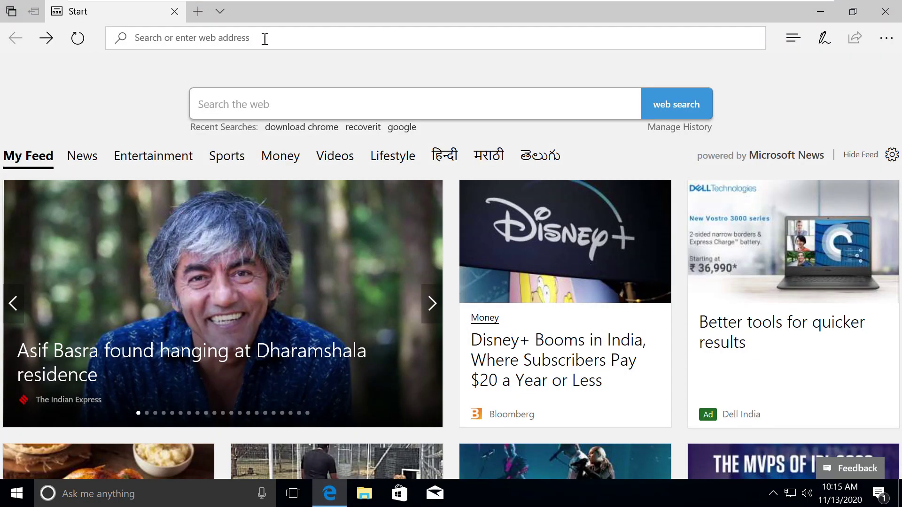
pyautogui.write('recoverit.wondershare.com/')
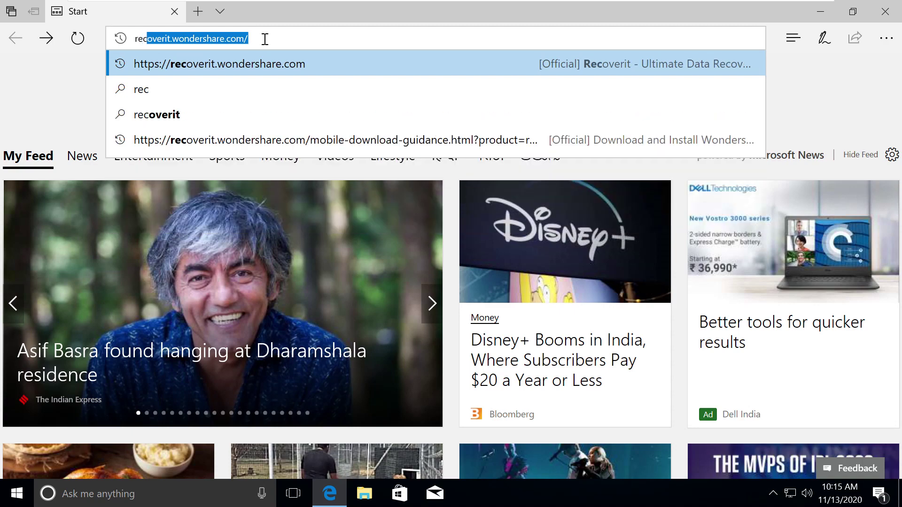
pyautogui.press('Return')
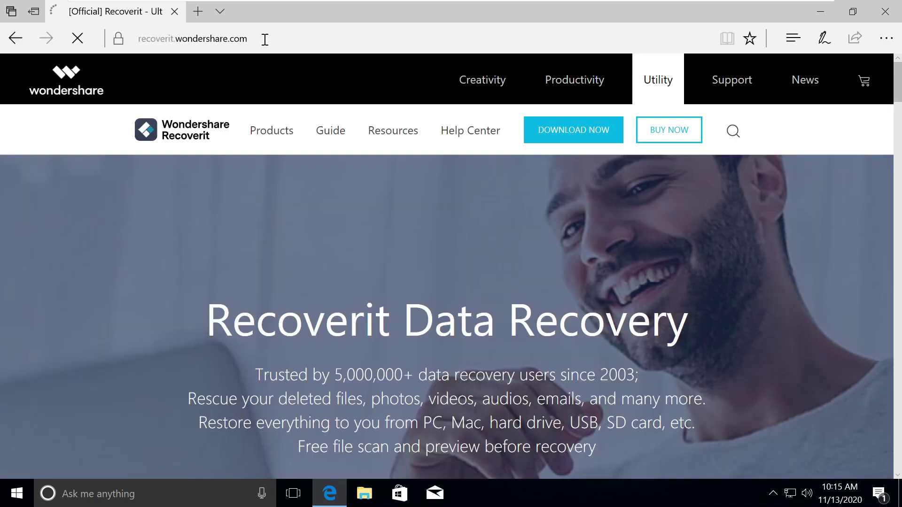
pyautogui.scroll(-4, 561, 194)
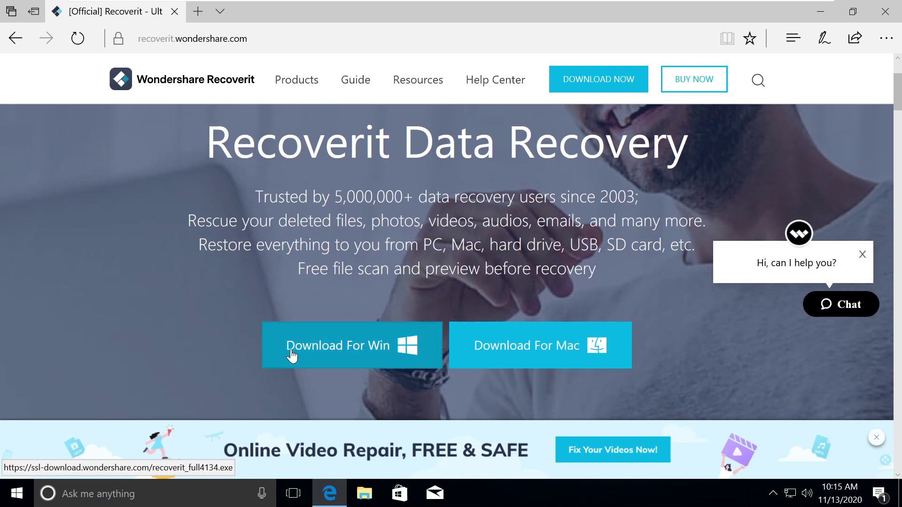
pyautogui.click(292, 356)
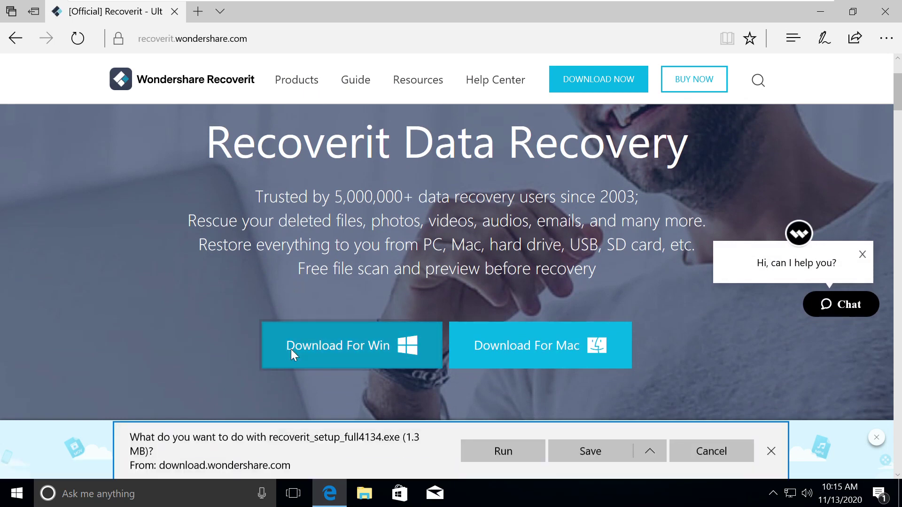
pyautogui.click(494, 455)
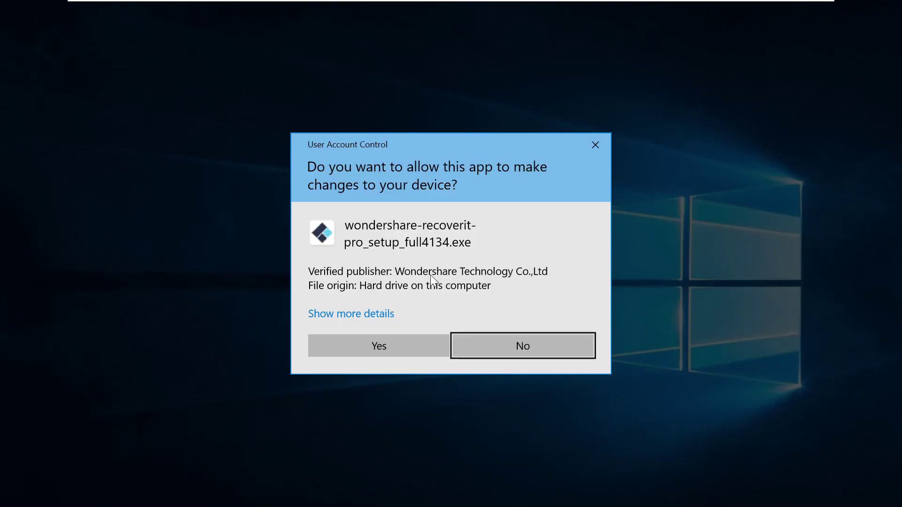
# Approve the UAC prompt, install Recoverit, and launch it with Start Now.
pyautogui.click(331, 346)
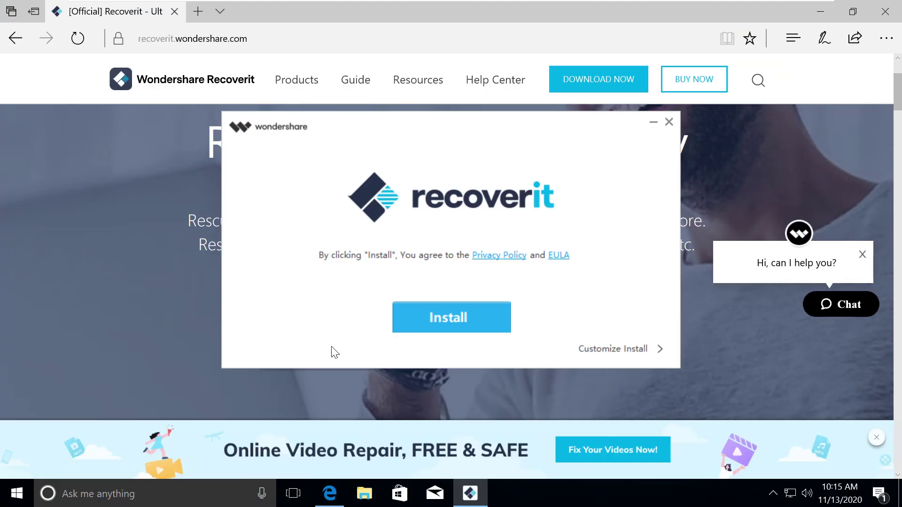
pyautogui.click(462, 320)
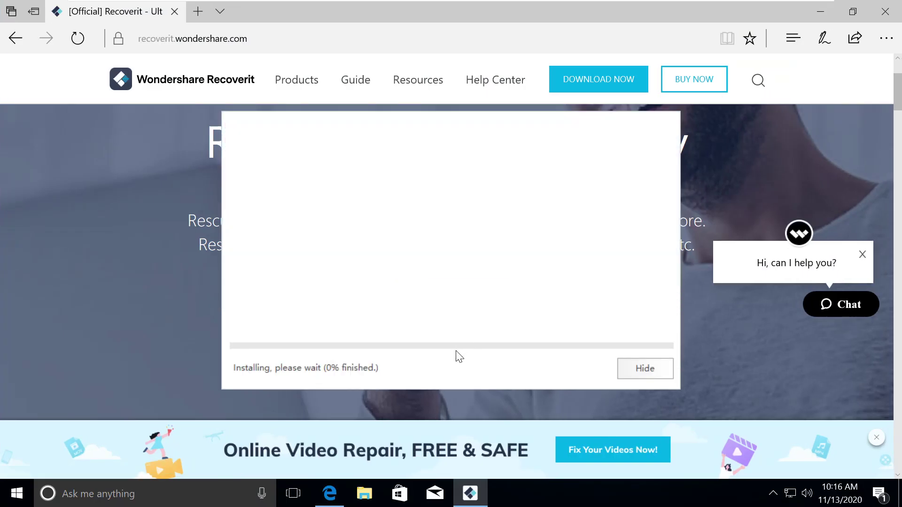
pyautogui.click(820, 11)
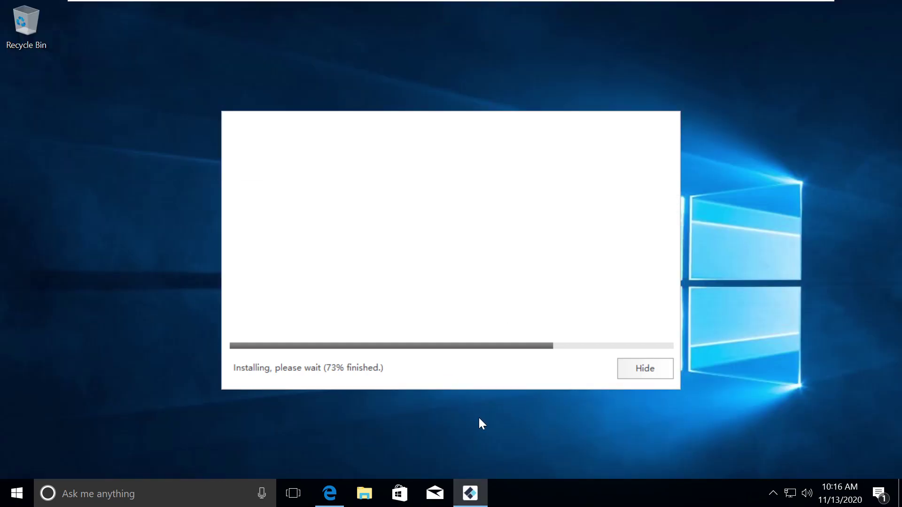
pyautogui.click(398, 281)
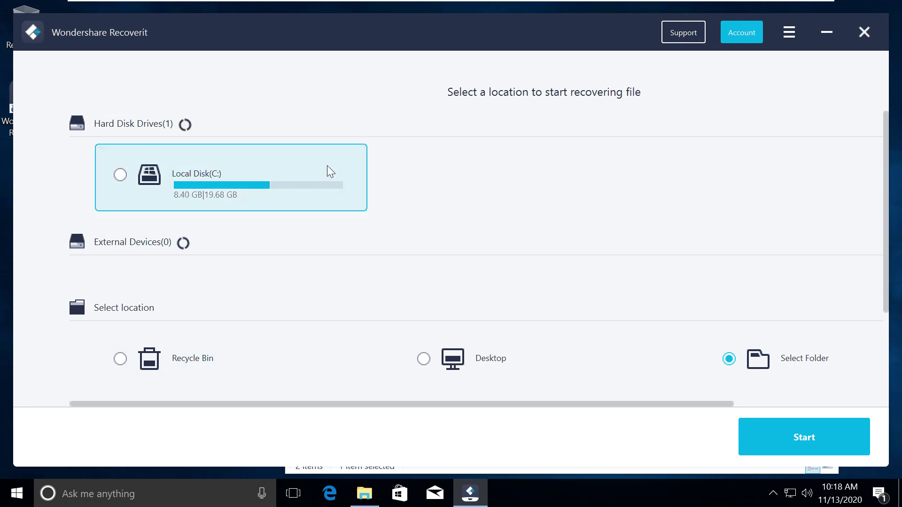
# Choose Local Disk (C:), scroll through the location cards, and bring File Explorer's Users window forward.
pyautogui.click(172, 185)
pyautogui.scroll(-1, 204, 193)
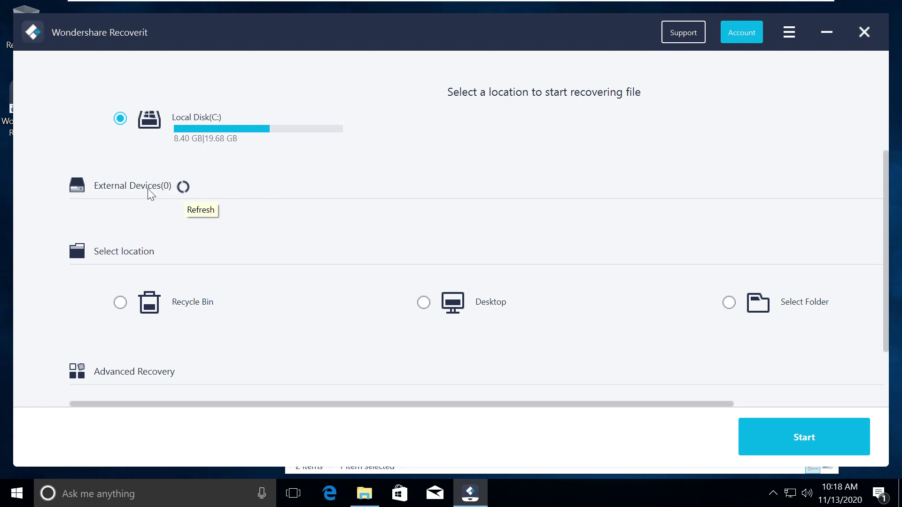
pyautogui.scroll(-1, 216, 189)
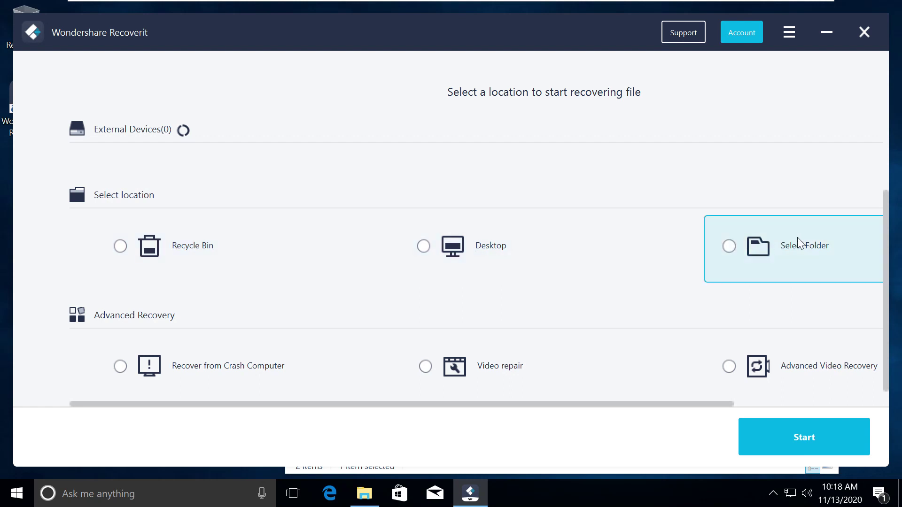
pyautogui.scroll(-1, 291, 238)
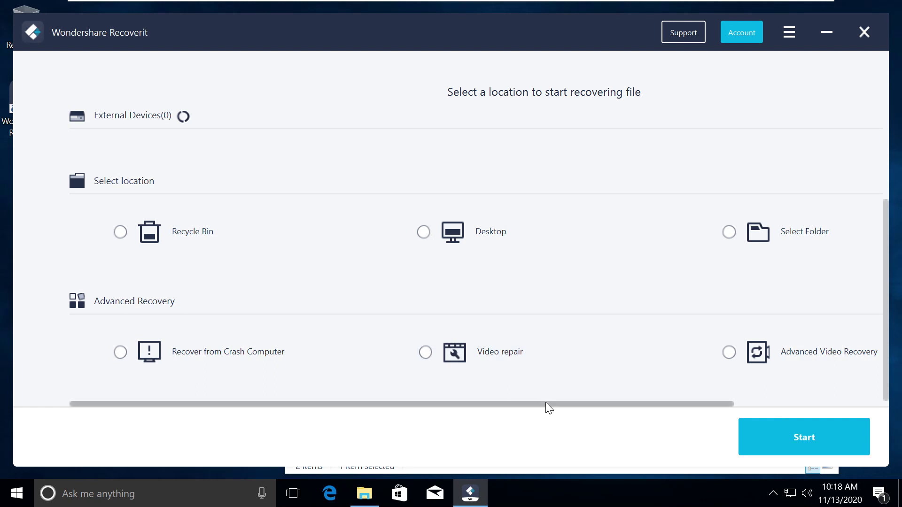
pyautogui.moveTo(546, 402); pyautogui.dragTo(675, 401)
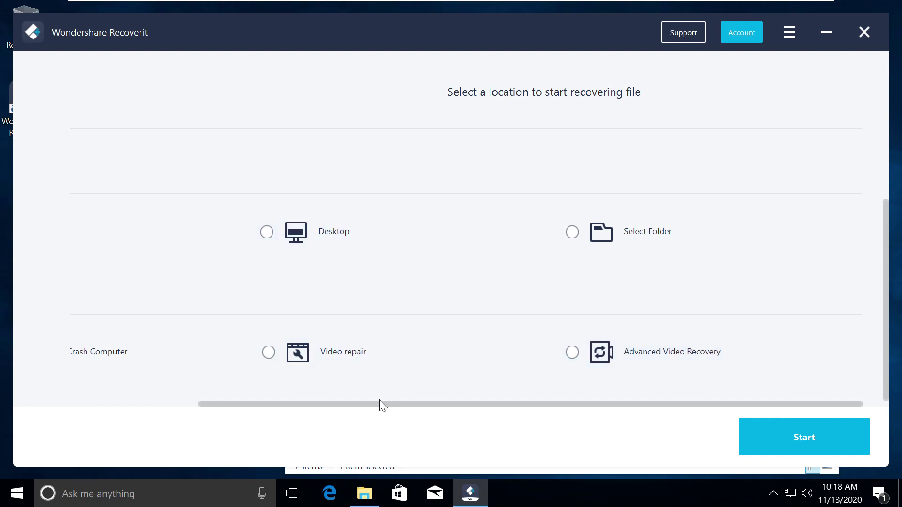
pyautogui.moveTo(374, 402); pyautogui.dragTo(226, 403)
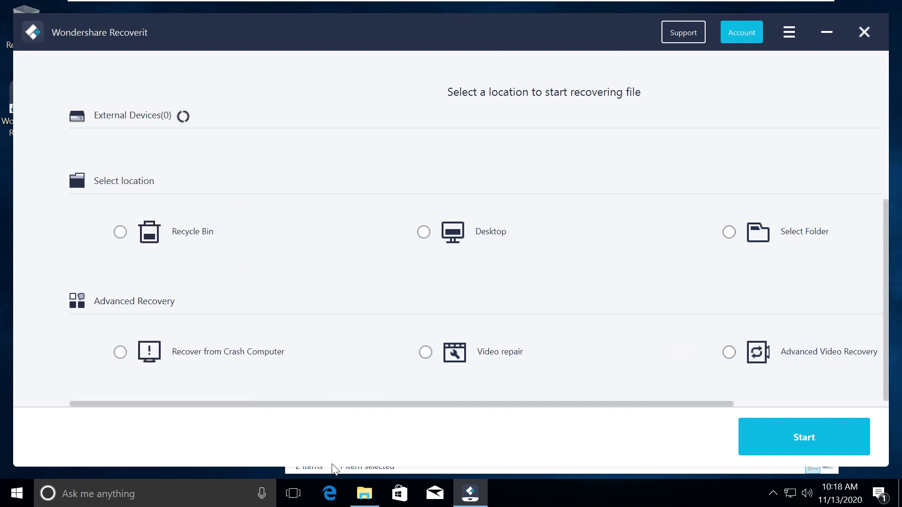
pyautogui.click(365, 493)
pyautogui.scroll(1, 359, 279)
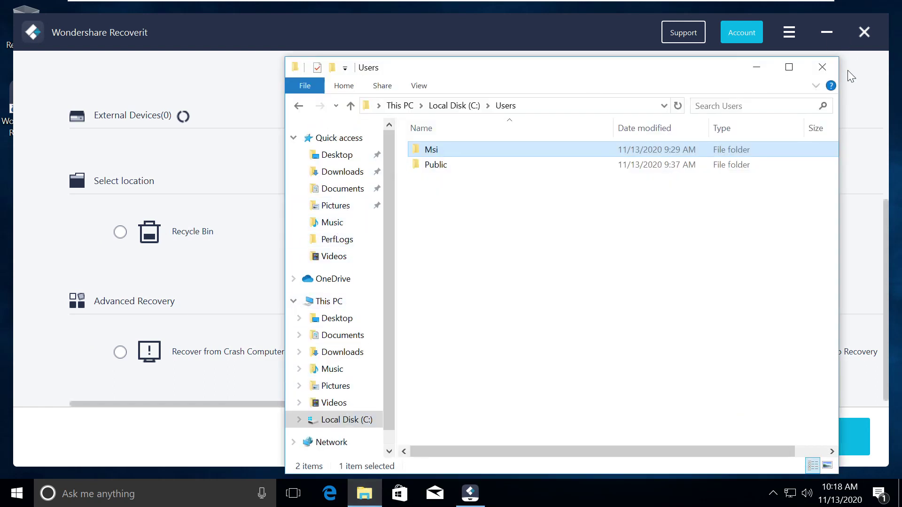
# Confirm in File Explorer that Documents is empty, then return to Recoverit.
pyautogui.click(334, 211)
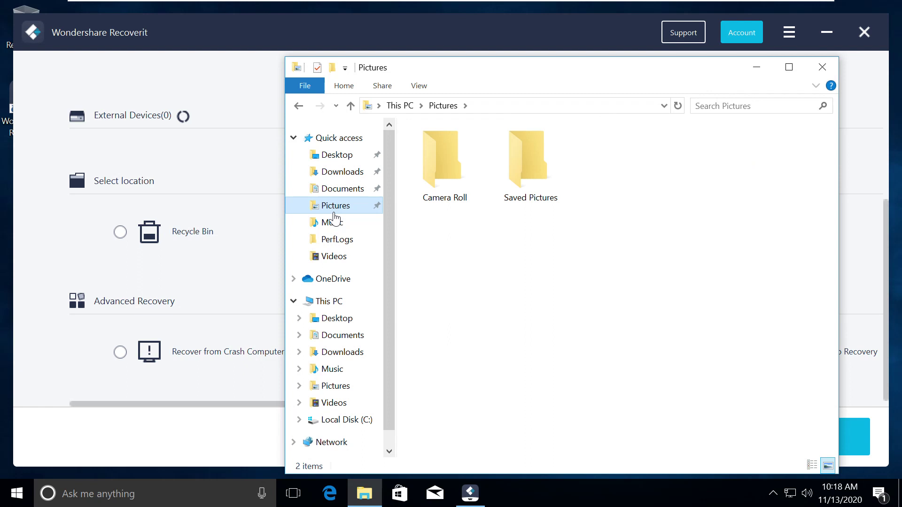
pyautogui.click(348, 191)
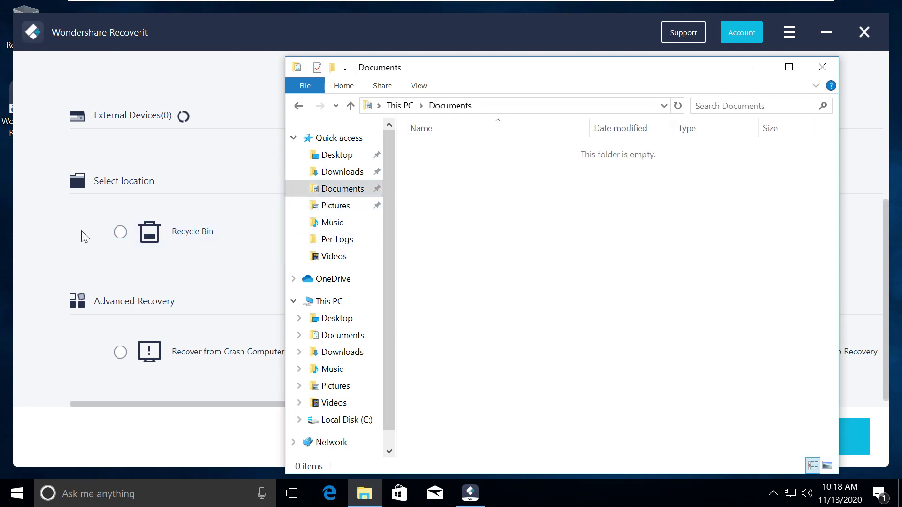
pyautogui.click(35, 222)
# Use Select Folder to pick My Documents as the scan path and start the scan.
pyautogui.click(805, 236)
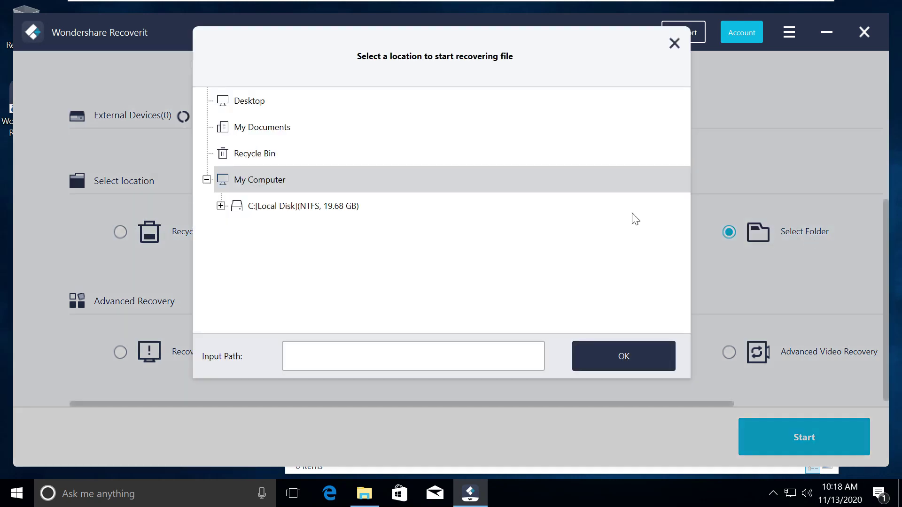
pyautogui.click(256, 129)
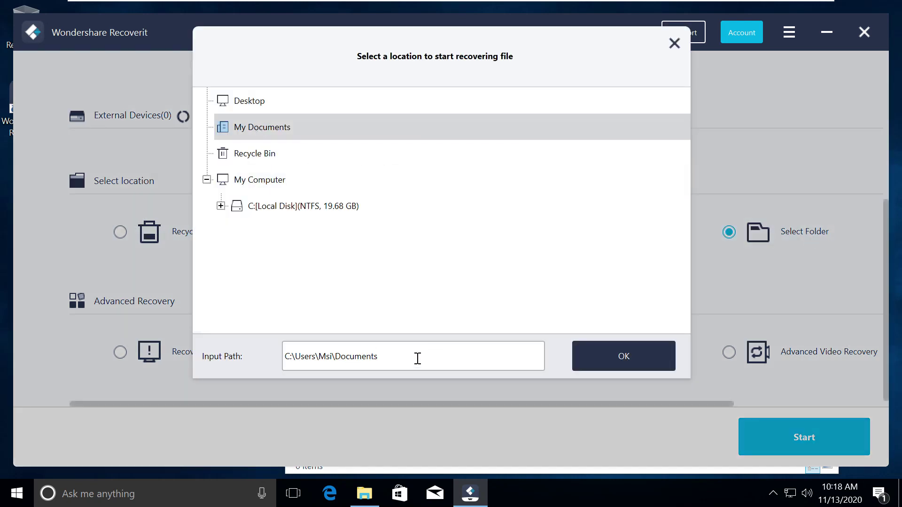
pyautogui.moveTo(417, 359); pyautogui.dragTo(220, 360)
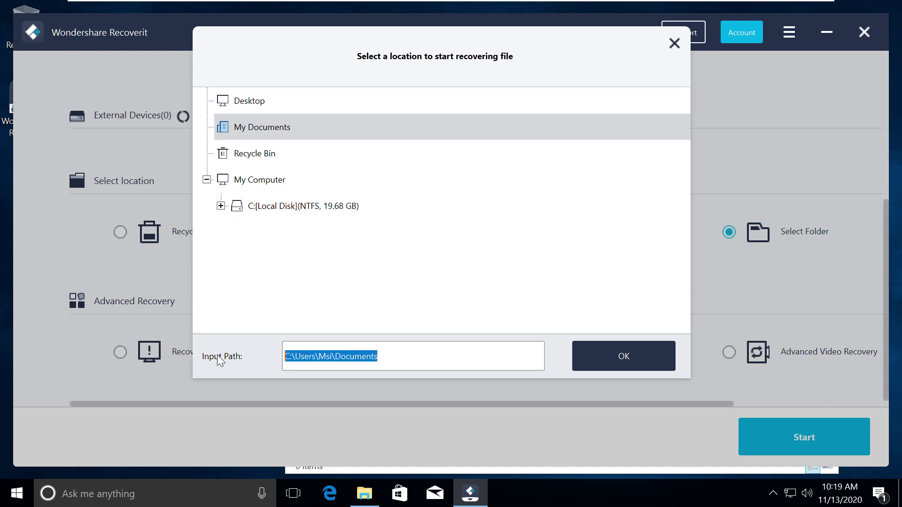
pyautogui.click(616, 358)
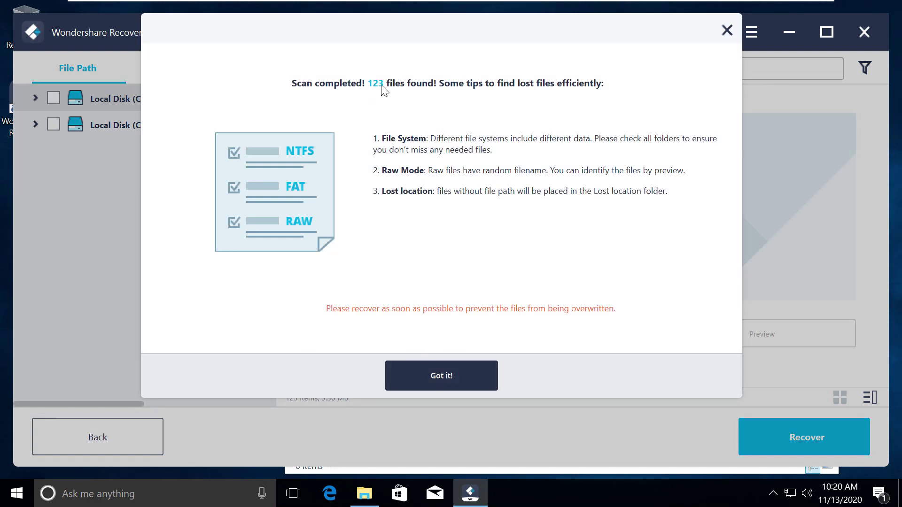
# Dismiss the scan tips and tick Documents(3) under Local Disk (C:) > Users > user folder.
pyautogui.click(422, 378)
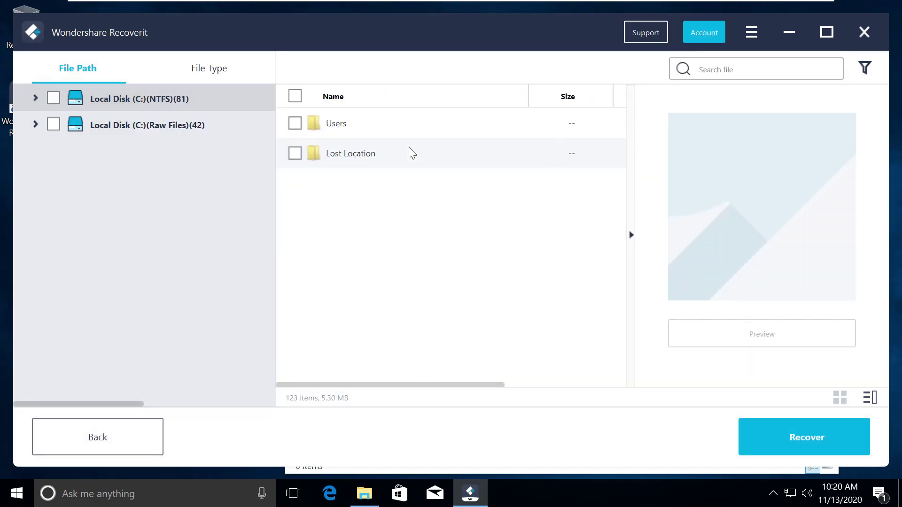
pyautogui.click(36, 99)
pyautogui.click(58, 152)
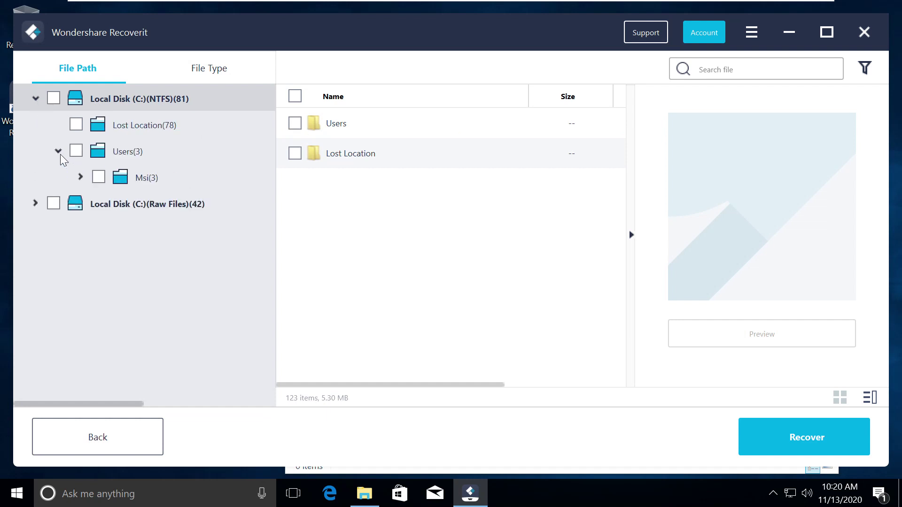
pyautogui.click(82, 178)
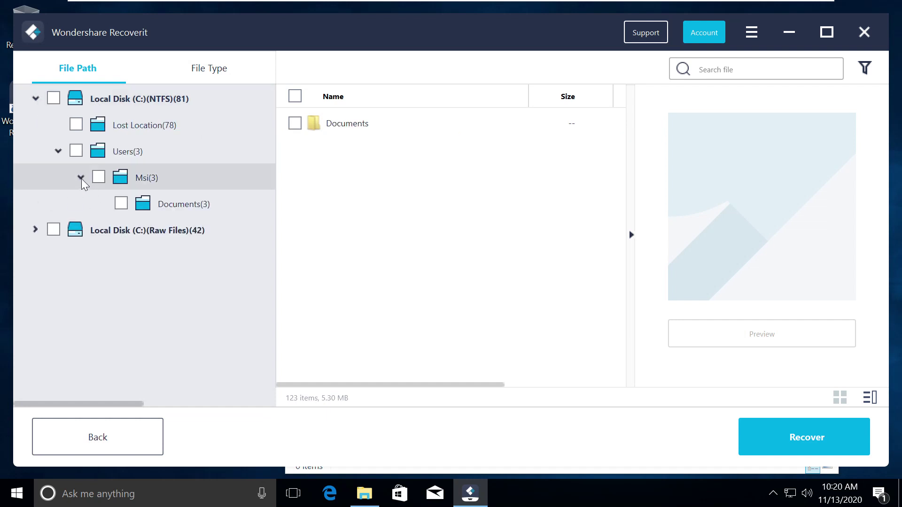
pyautogui.click(121, 204)
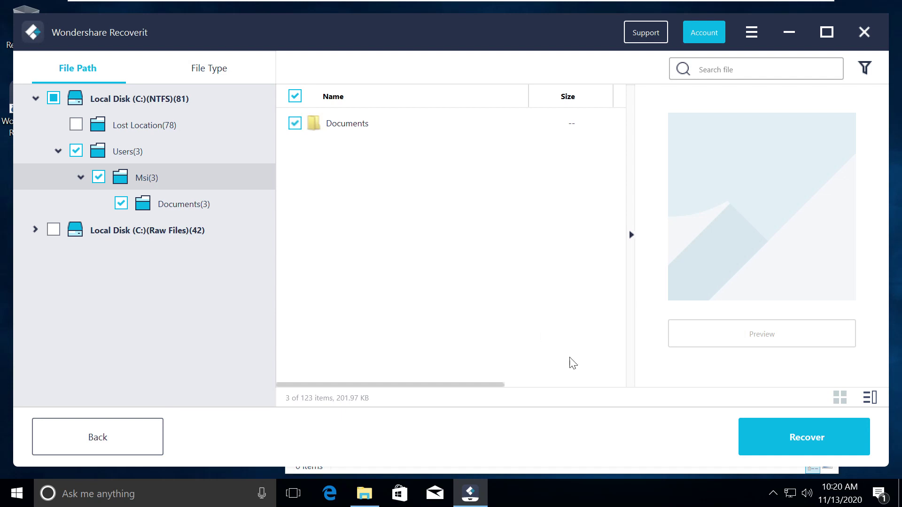
# Recover the three files into a new C:\recoveredfiles folder, accepting the save warning.
pyautogui.click(786, 440)
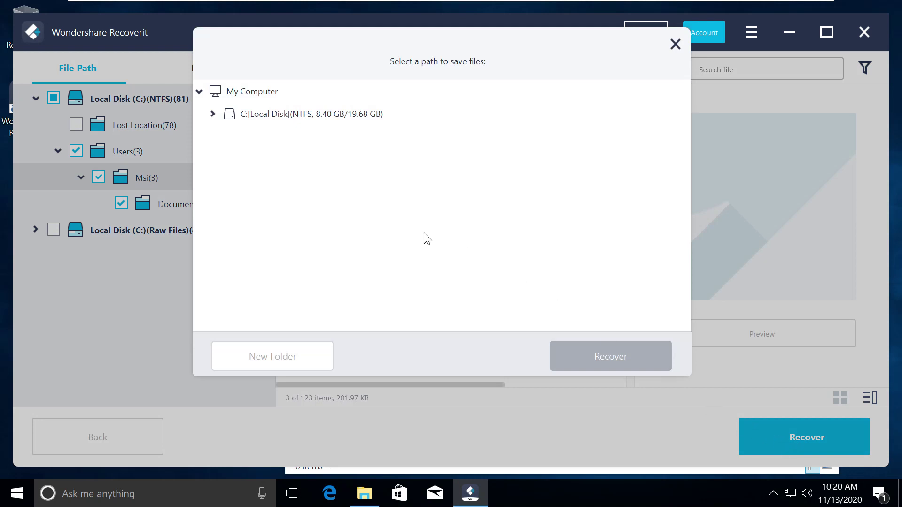
pyautogui.click(214, 115)
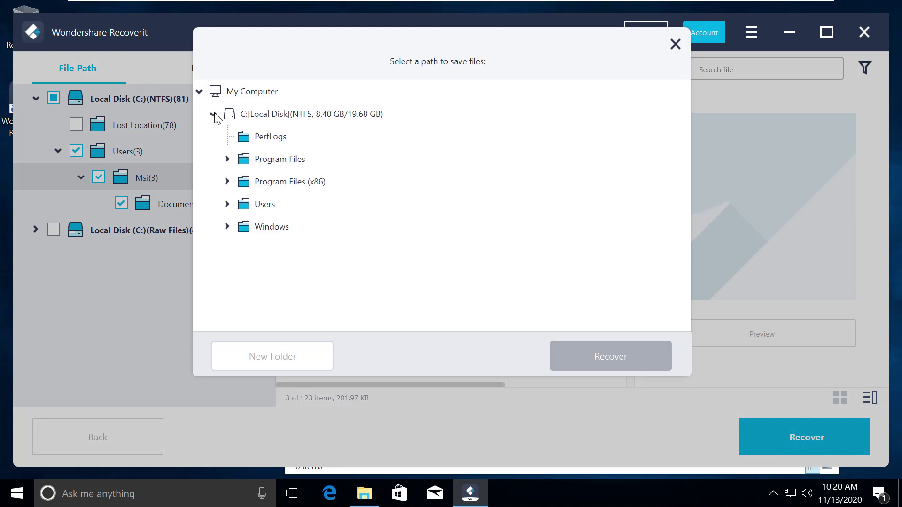
pyautogui.click(283, 117)
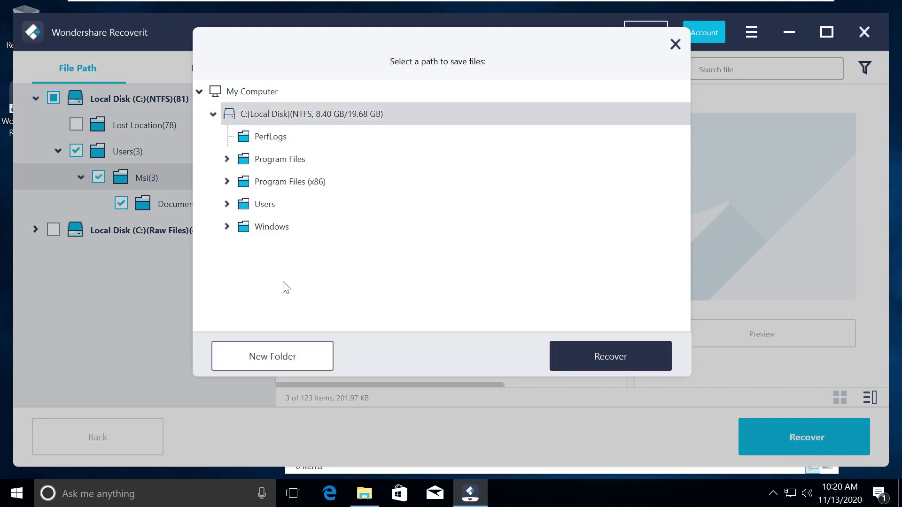
pyautogui.click(280, 365)
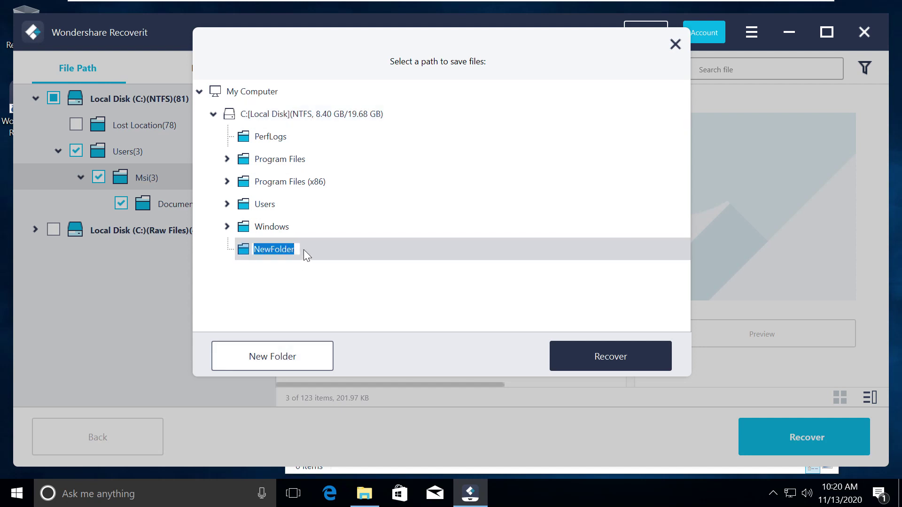
pyautogui.write('recoveredfiles')
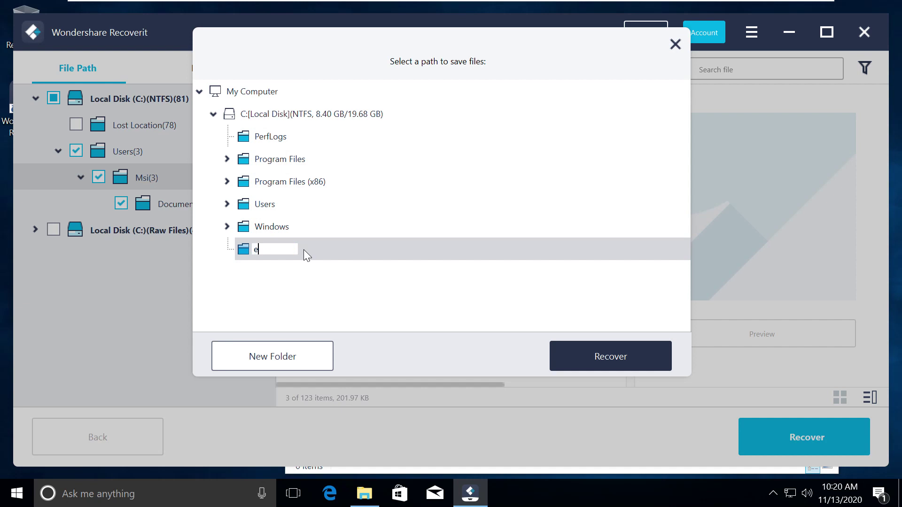
pyautogui.click(614, 356)
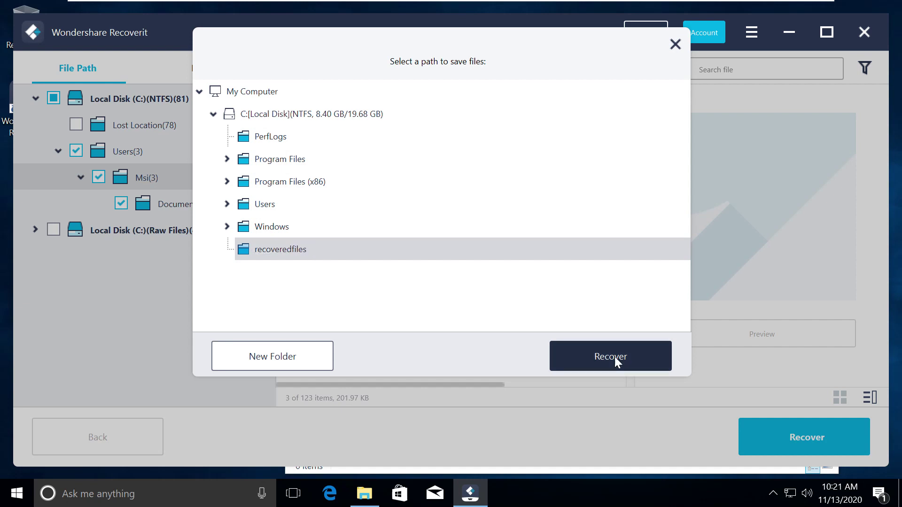
pyautogui.click(371, 267)
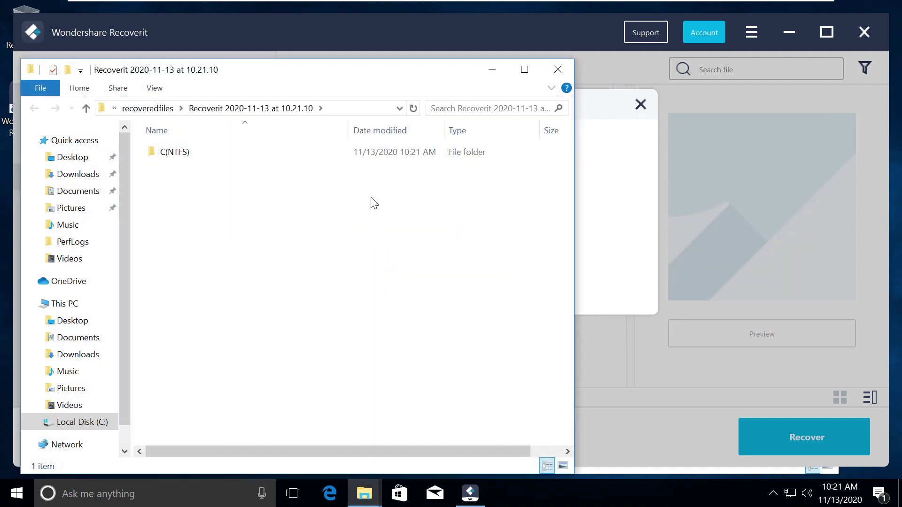
# Open the dated Recoverit output folder inside recoveredfiles on the C: drive.
pyautogui.click(70, 304)
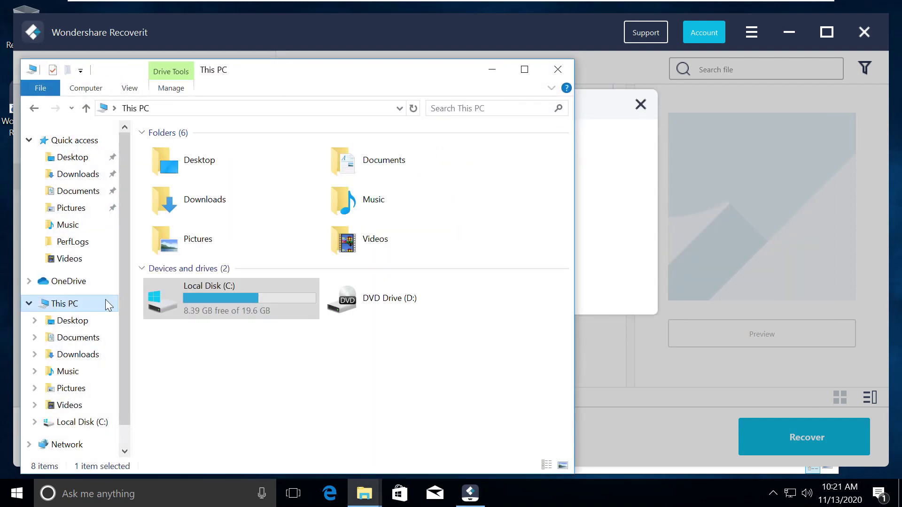
pyautogui.doubleClick(225, 304)
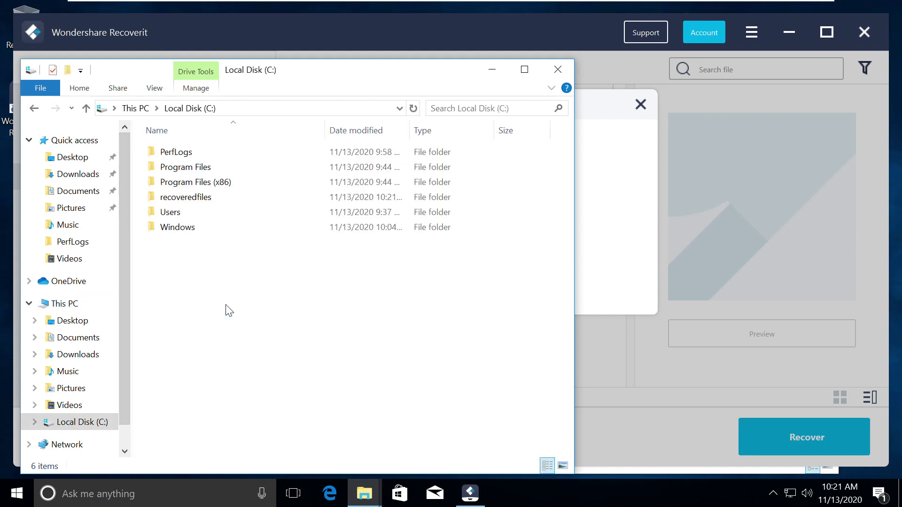
pyautogui.doubleClick(337, 78)
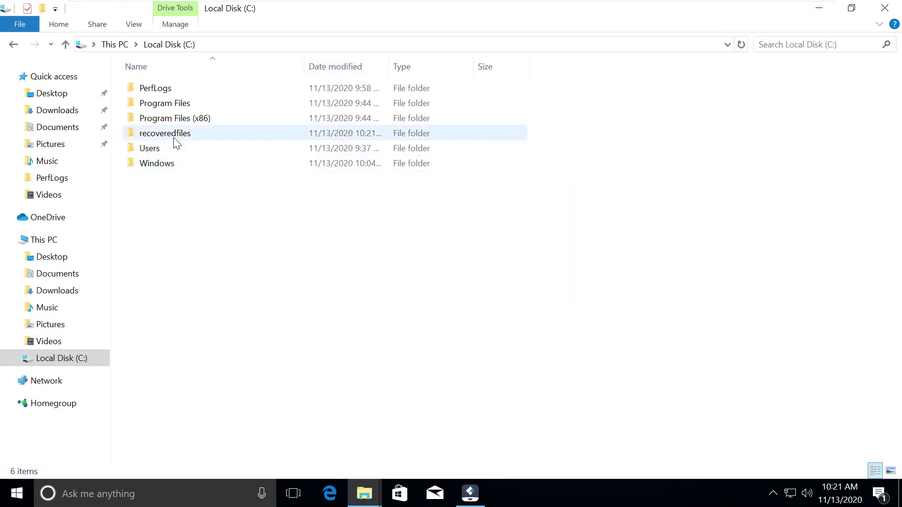
pyautogui.doubleClick(174, 136)
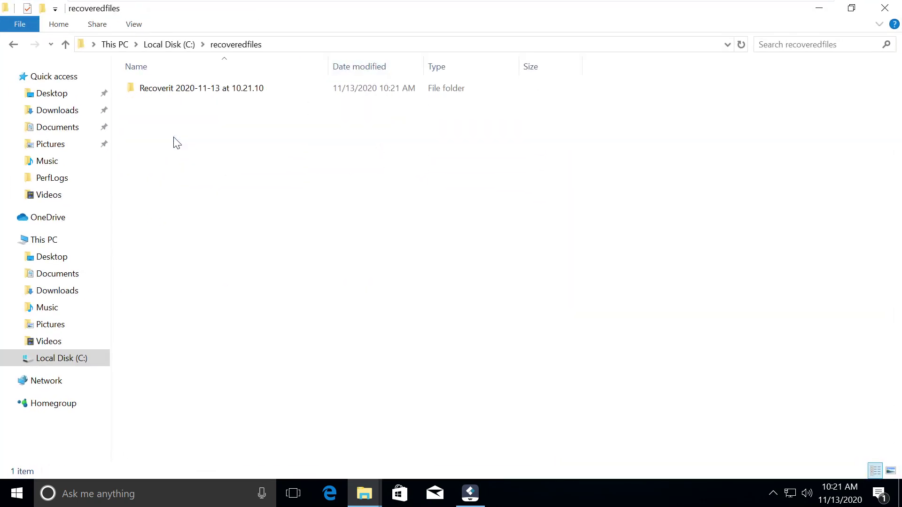
pyautogui.doubleClick(226, 93)
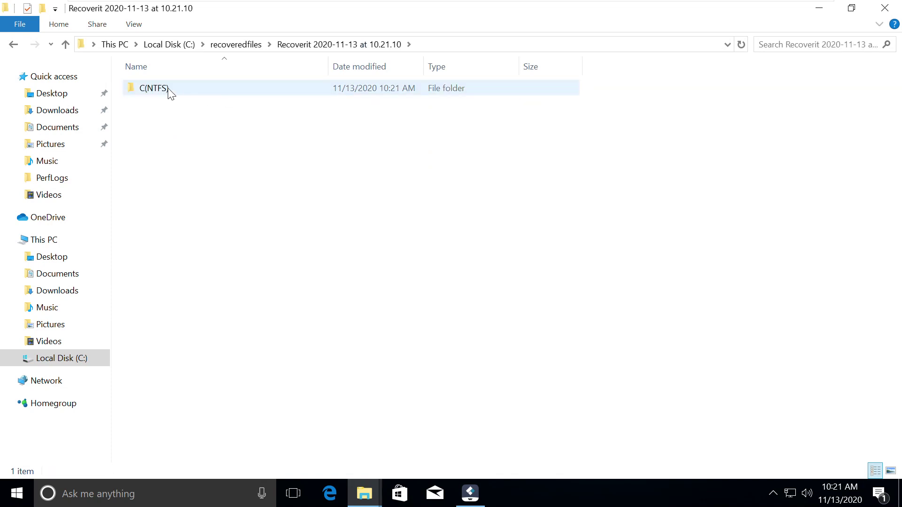
# Go through C(NTFS) > Users > user folder > Documents and confirm both PayPal transaction PDFs.
pyautogui.doubleClick(170, 93)
pyautogui.doubleClick(165, 92)
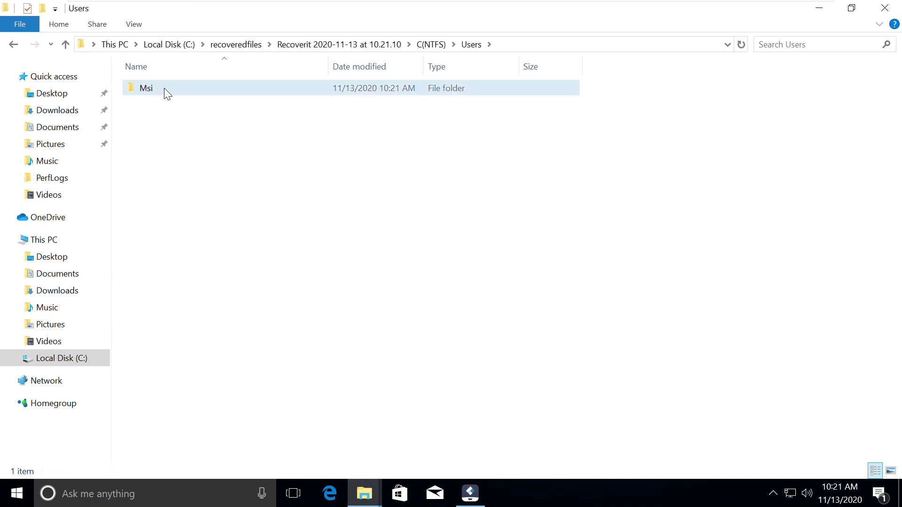
pyautogui.doubleClick(166, 93)
pyautogui.doubleClick(165, 92)
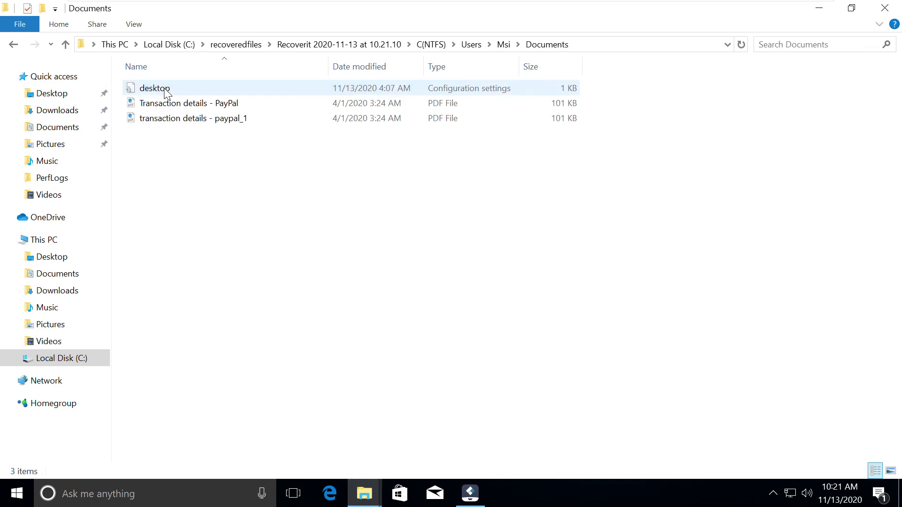
pyautogui.click(177, 119)
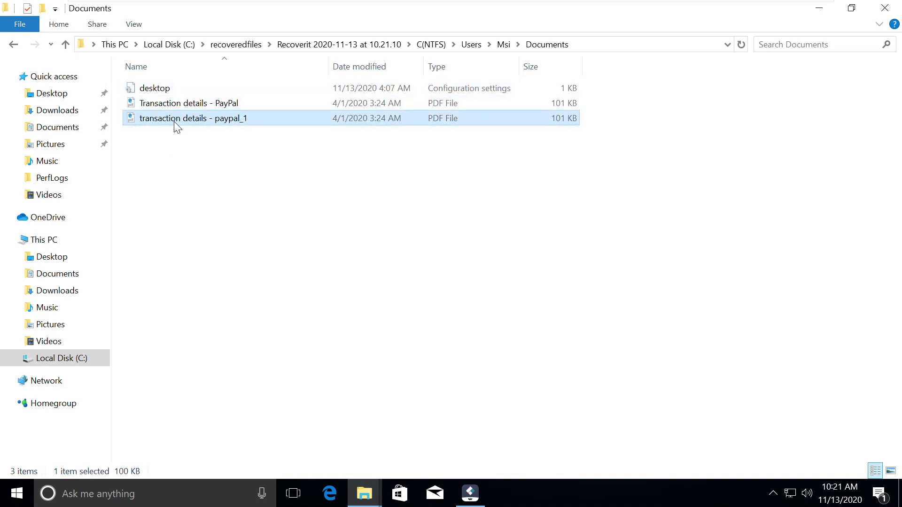
pyautogui.click(212, 105)
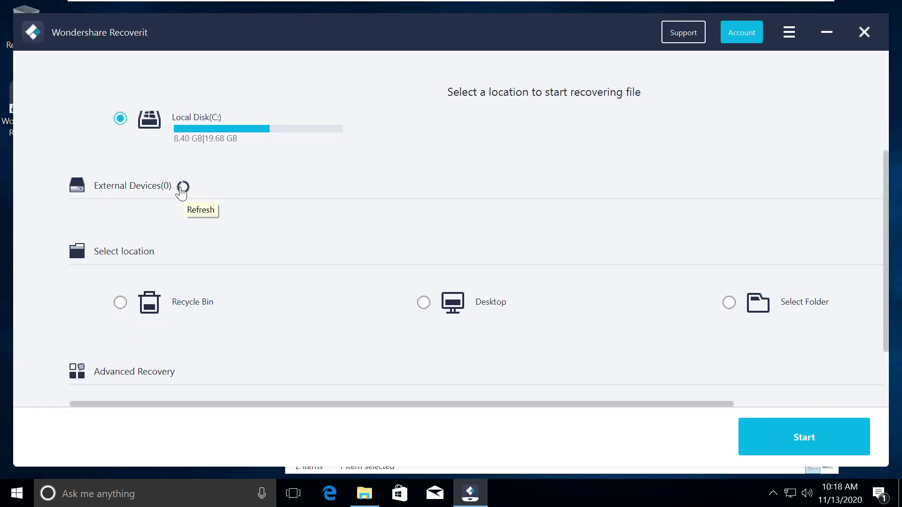